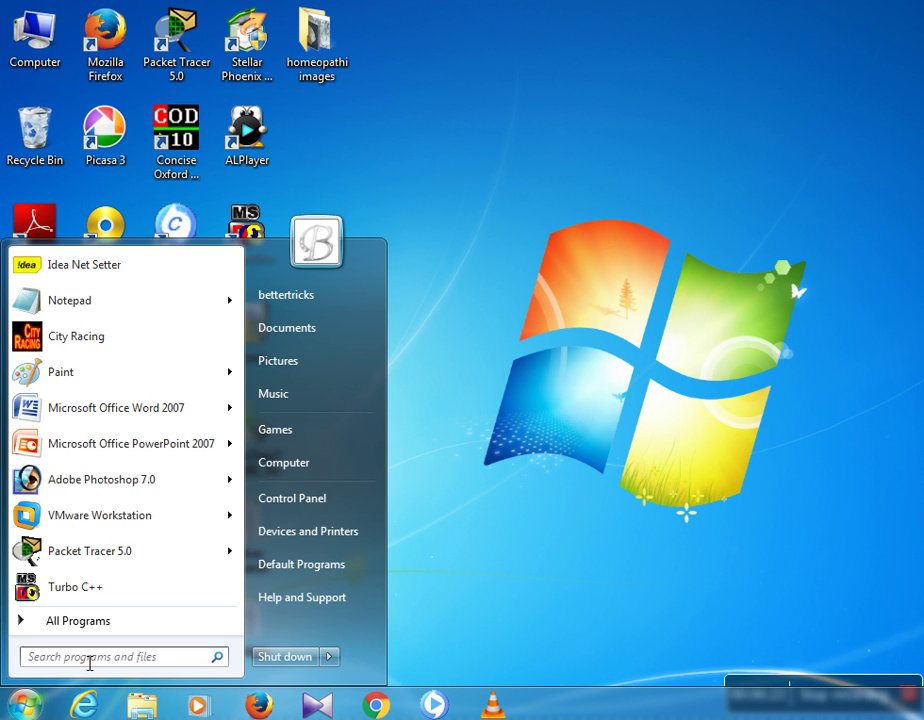
Open the Run dialog from the Start search and run the syskey command.
{"action": "left_click", "coordinate": [96, 660]}
{"action": "type", "text": "run"}
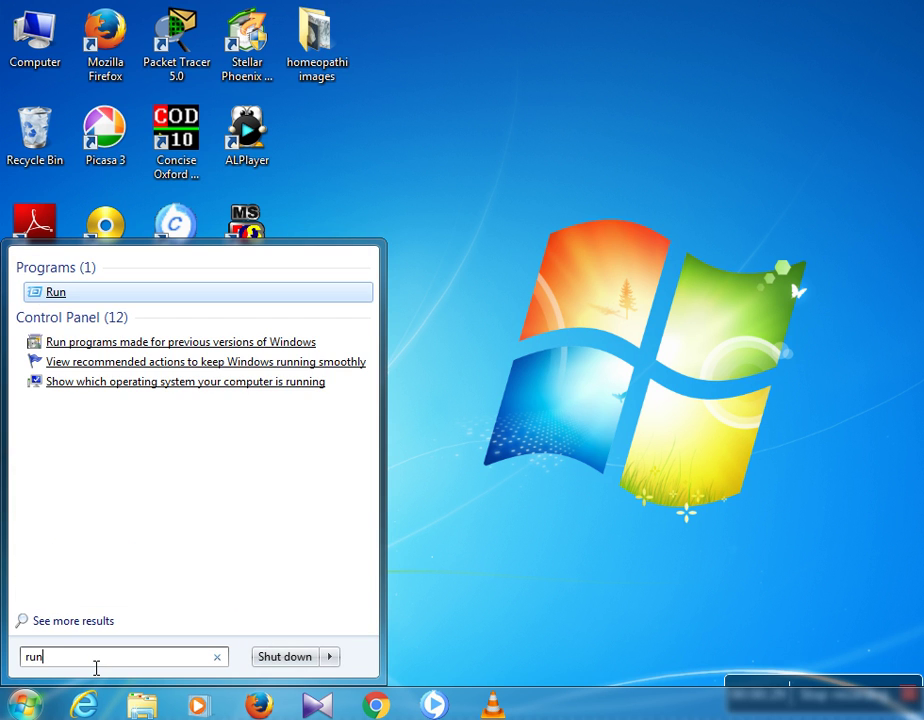
{"action": "left_click", "coordinate": [54, 292]}
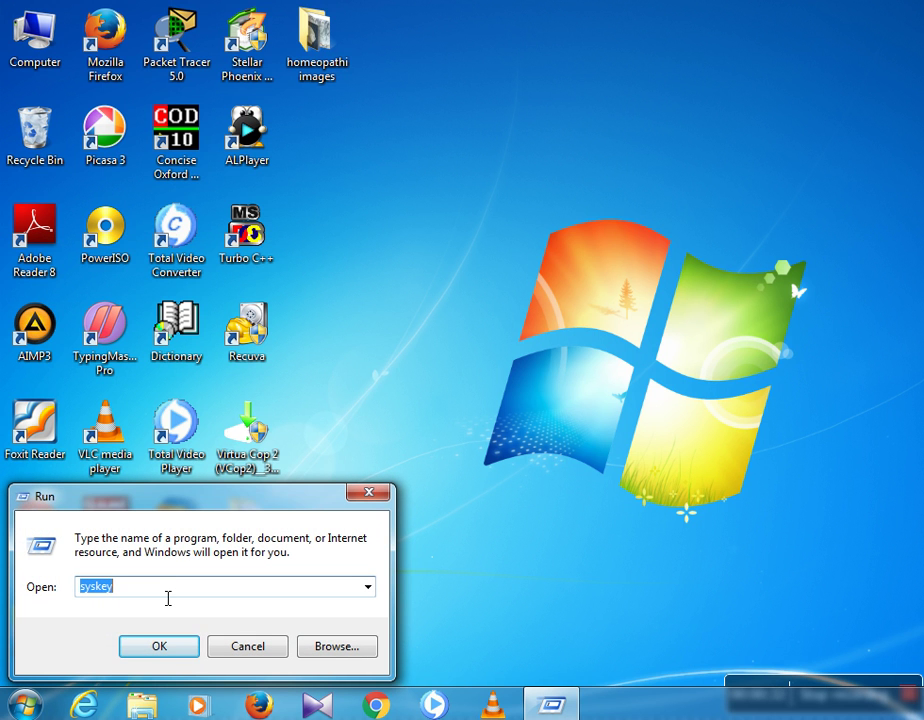
{"action": "key", "text": "BackSpace"}
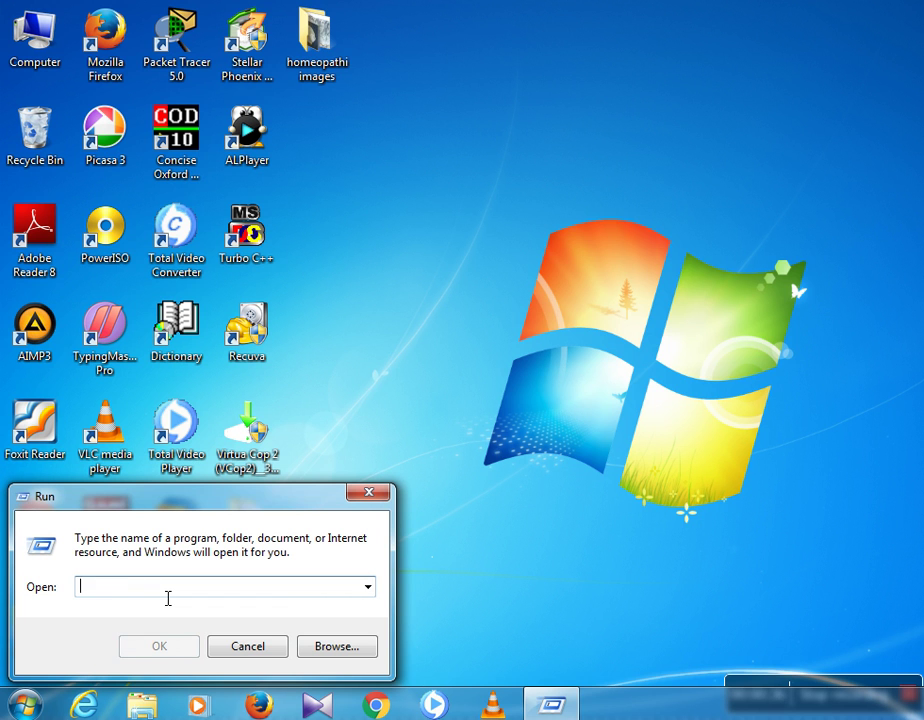
{"action": "type", "text": "syskey"}
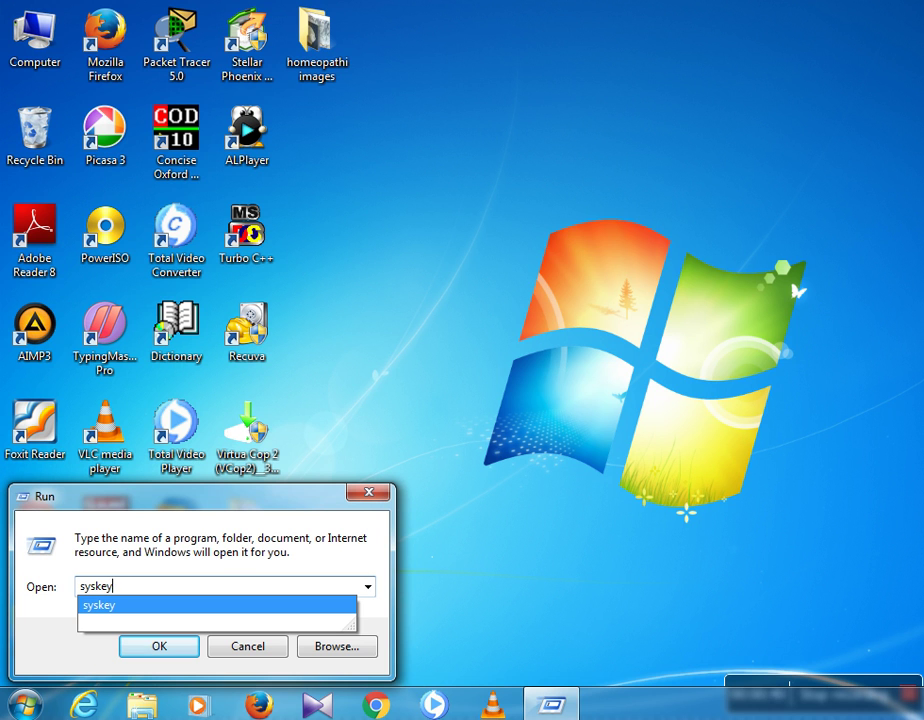
{"action": "left_click", "coordinate": [177, 648]}
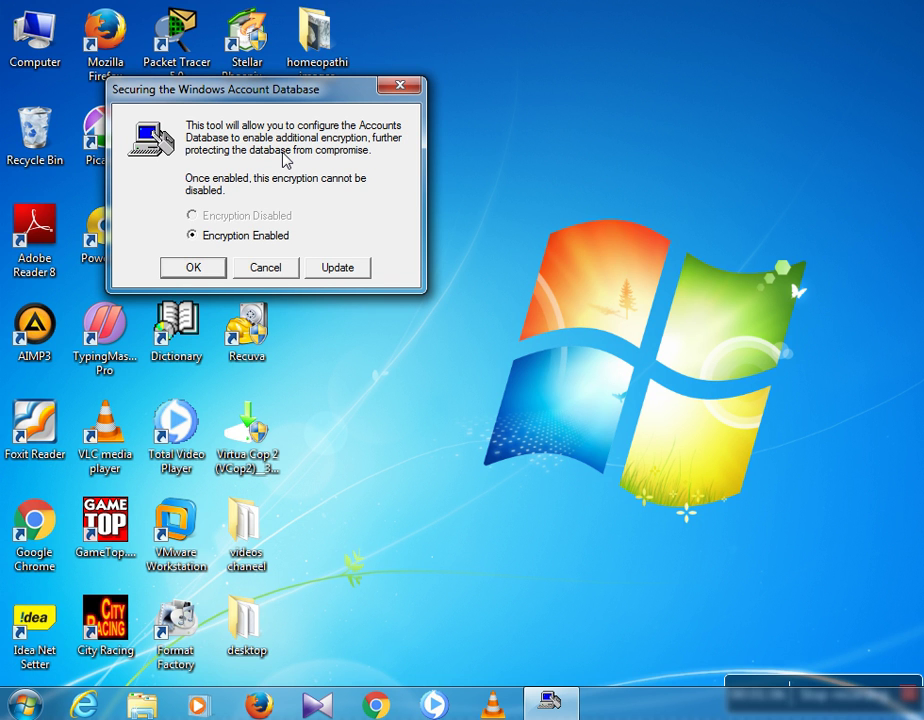
Choose Update, then enter and confirm a new Password Startup password in SYSKEY.
{"action": "left_click", "coordinate": [326, 270]}
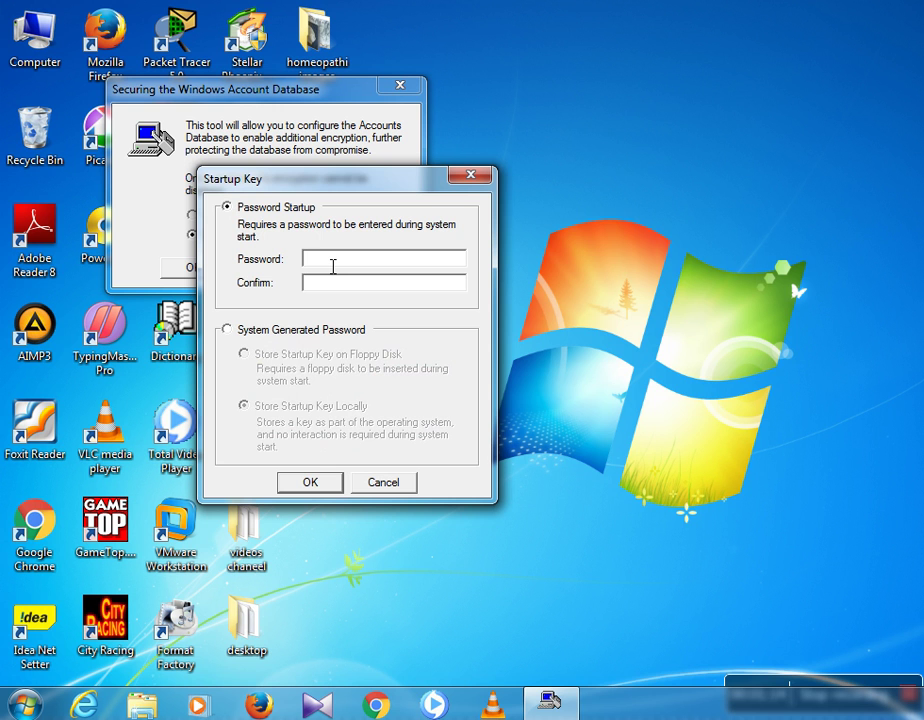
{"action": "type", "text": "1234567"}
{"action": "left_click", "coordinate": [336, 292]}
{"action": "type", "text": "1234567"}
{"action": "left_click", "coordinate": [311, 484]}
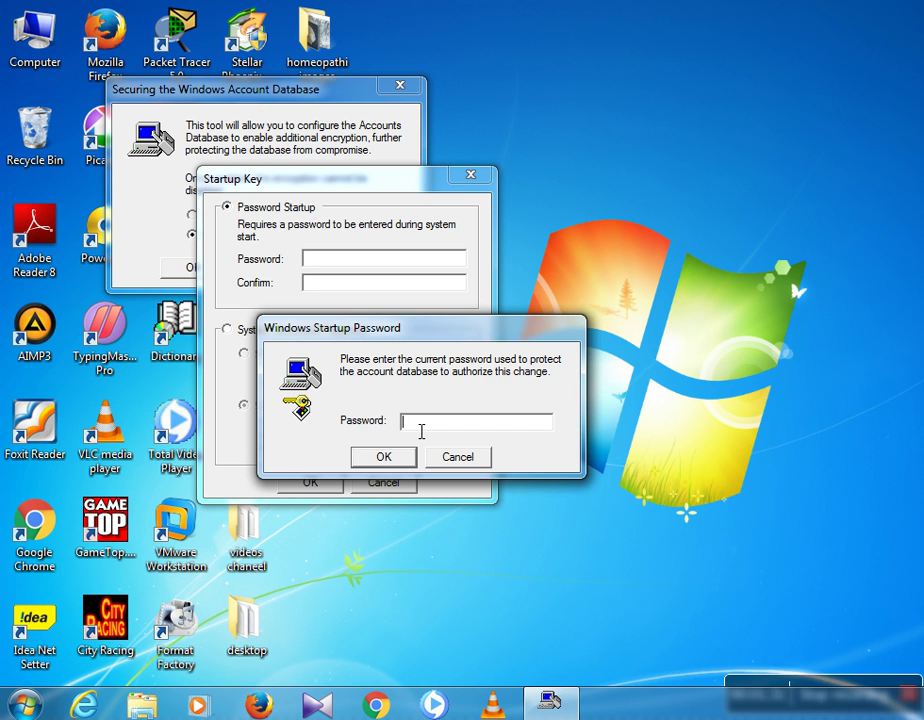
Authorize the change with the current startup password and dismiss the Success message.
{"action": "type", "text": "******"}
{"action": "left_click", "coordinate": [386, 459]}
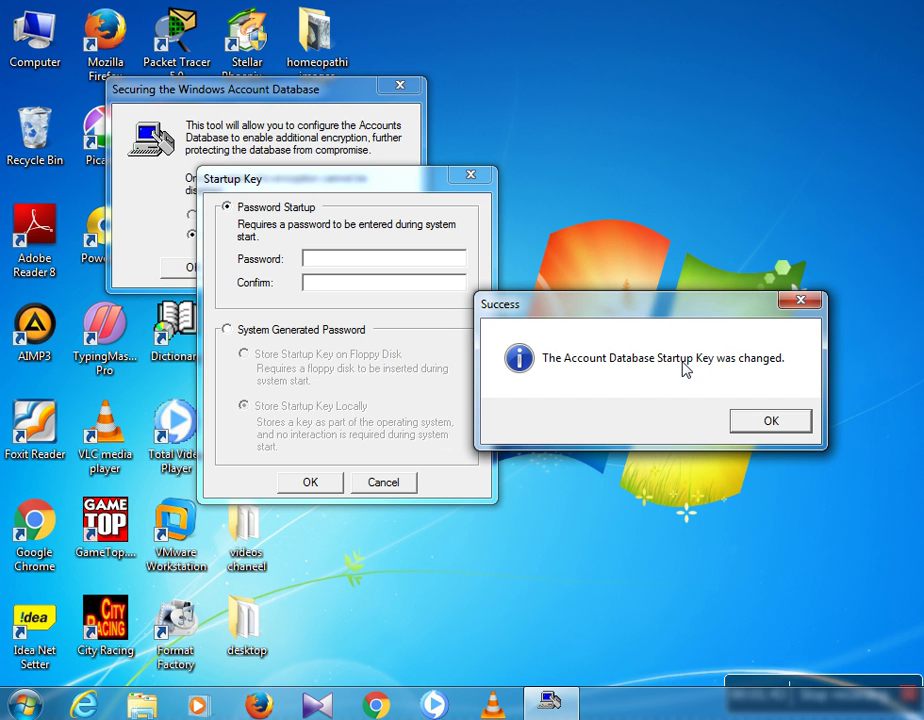
{"action": "left_click", "coordinate": [768, 421]}
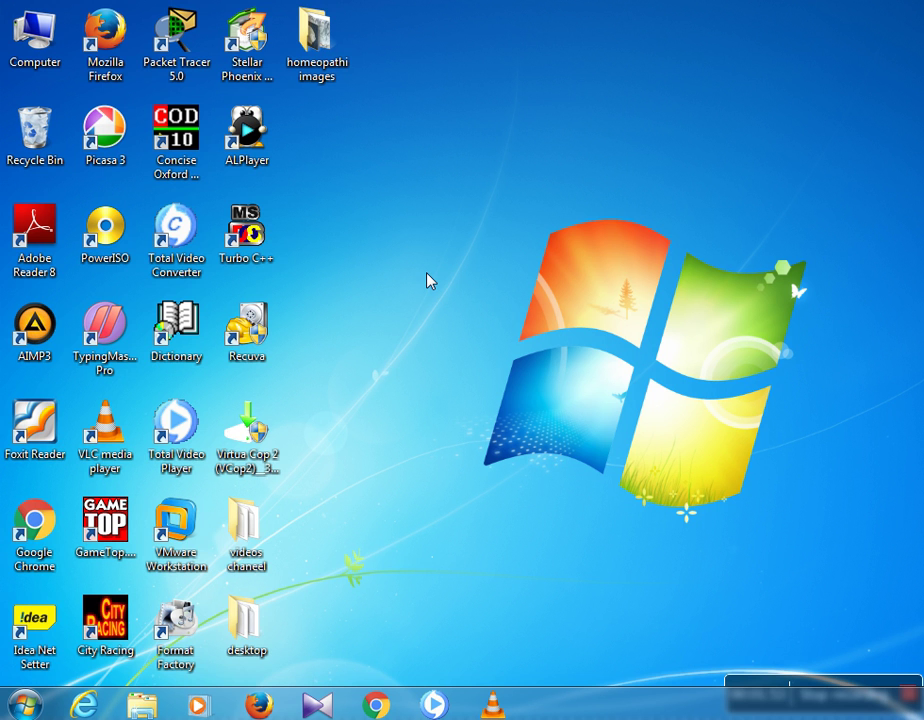
Open Notepad and type the steps from 'start menu-->run-->yes' through 'click in password startup'.
{"action": "left_click", "coordinate": [24, 704]}
{"action": "left_click", "coordinate": [90, 302]}
{"action": "type", "text": "steps:-- start"}
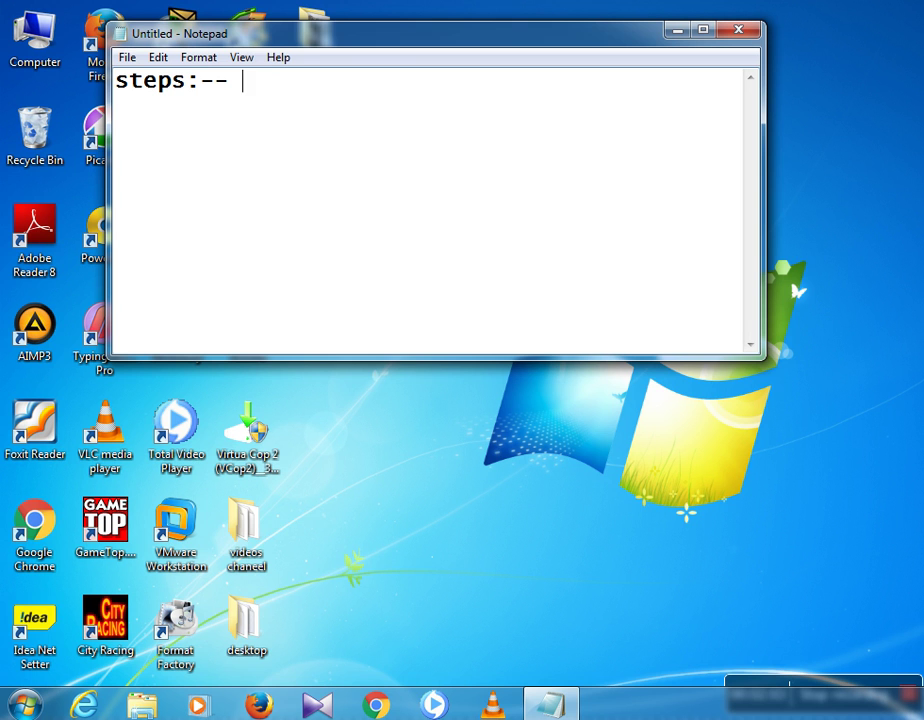
{"action": "type", "text": " m"}
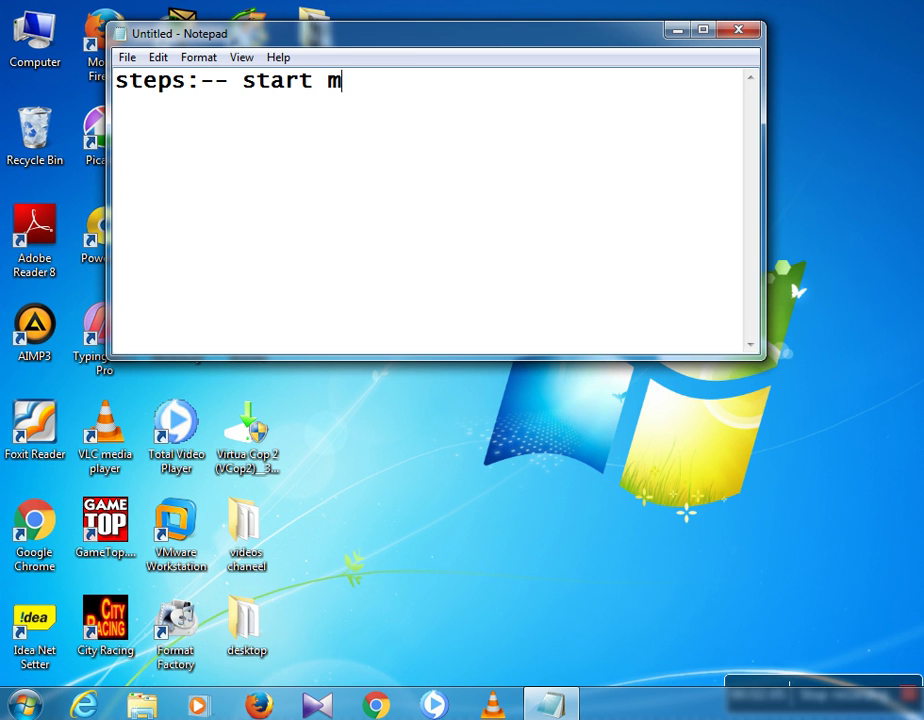
{"action": "type", "text": "enu-->"}
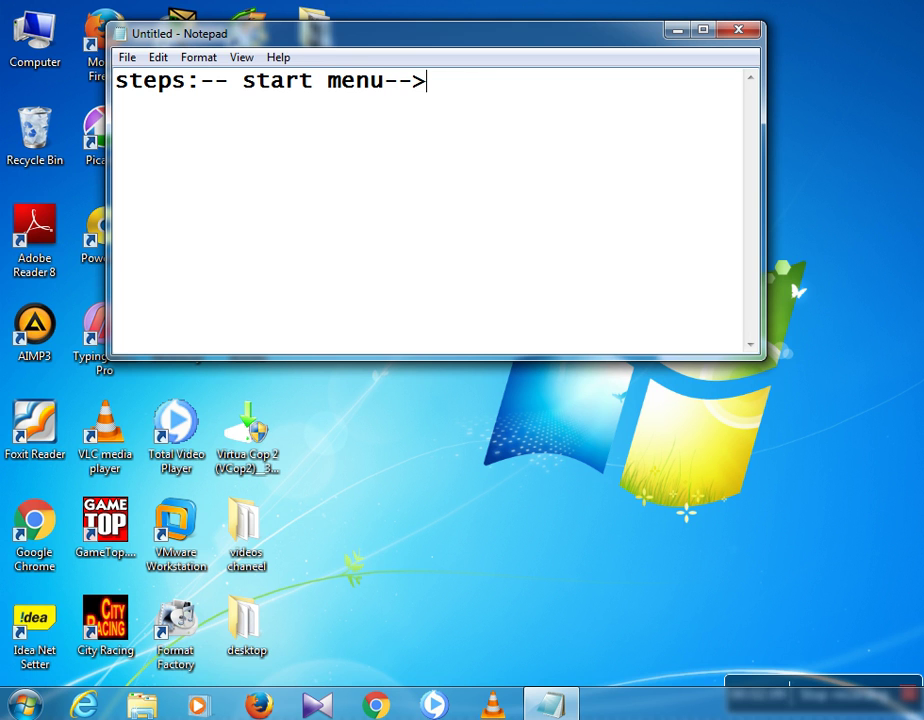
{"action": "type", "text": "run-->"}
{"action": "type", "text": "yes"}
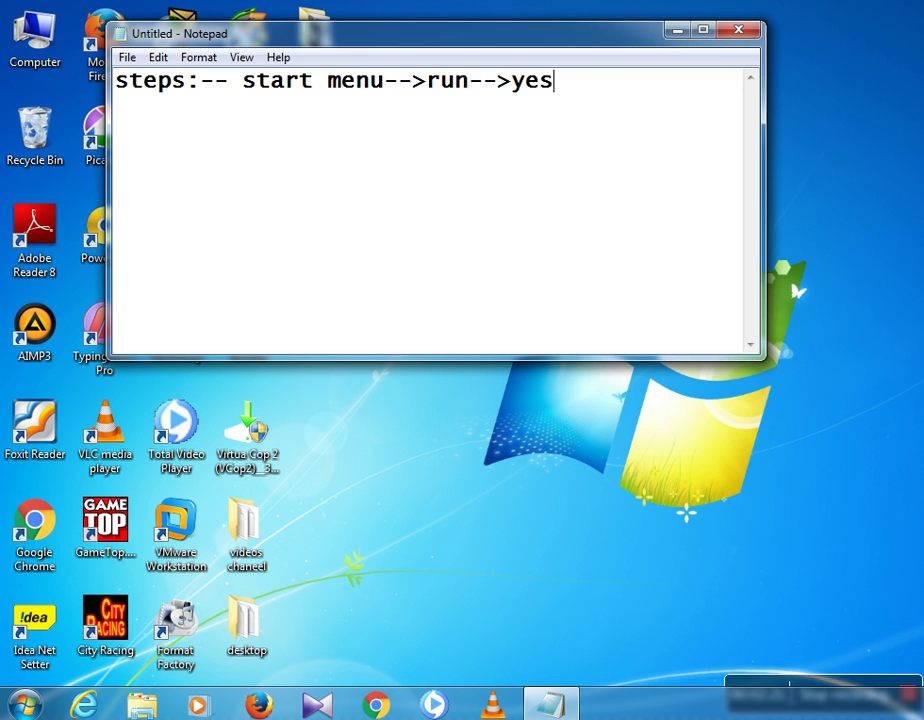
{"action": "type", "text": "-->click "}
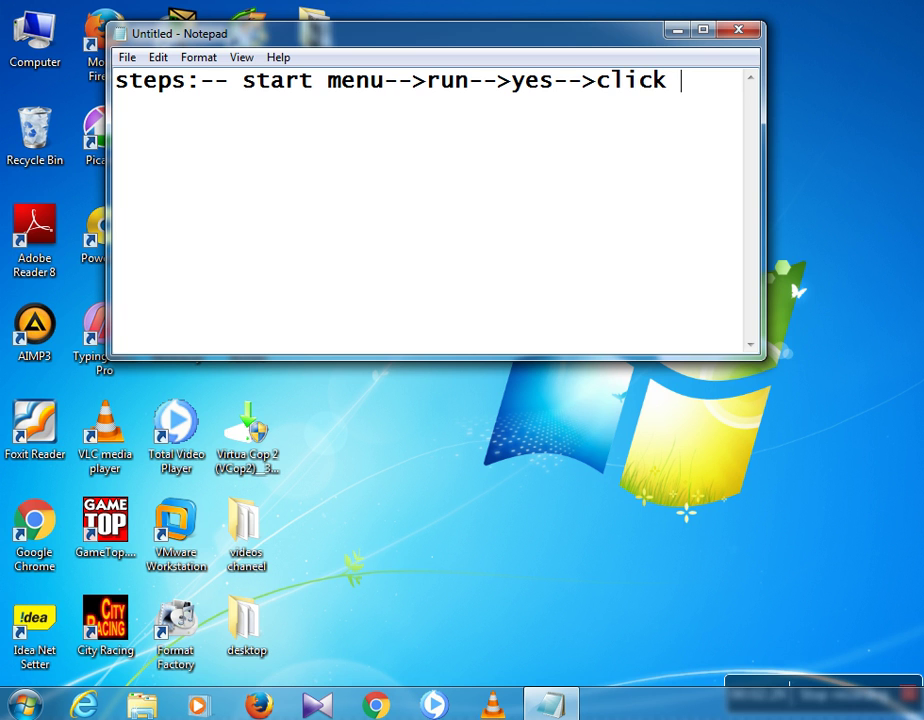
{"action": "type", "text": "in encryp"}
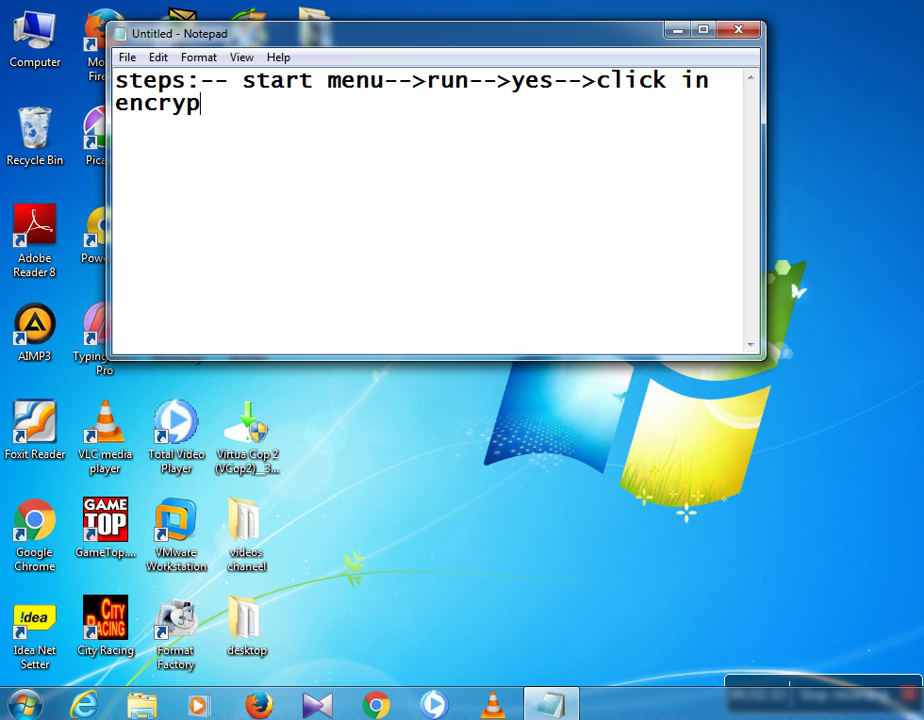
{"action": "type", "text": "tion e"}
{"action": "type", "text": "na"}
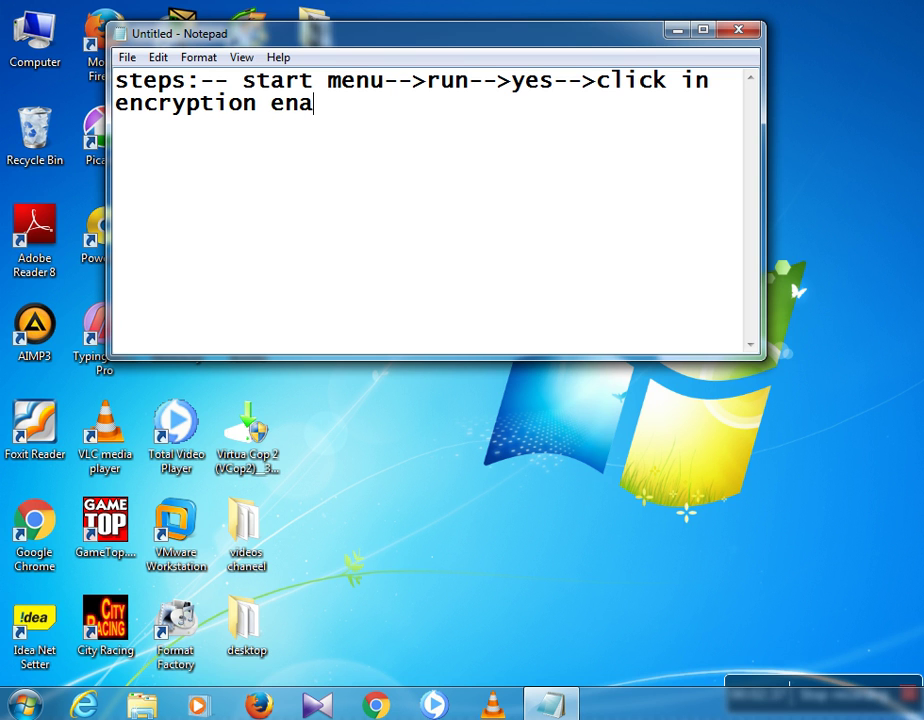
{"action": "type", "text": "ble-->"}
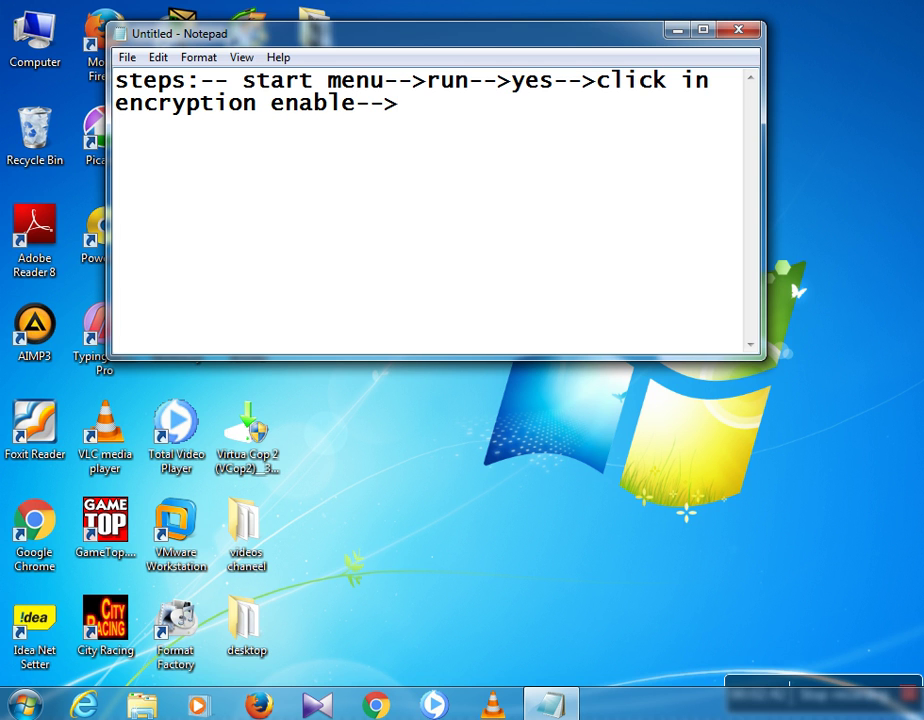
{"action": "type", "text": "click in "}
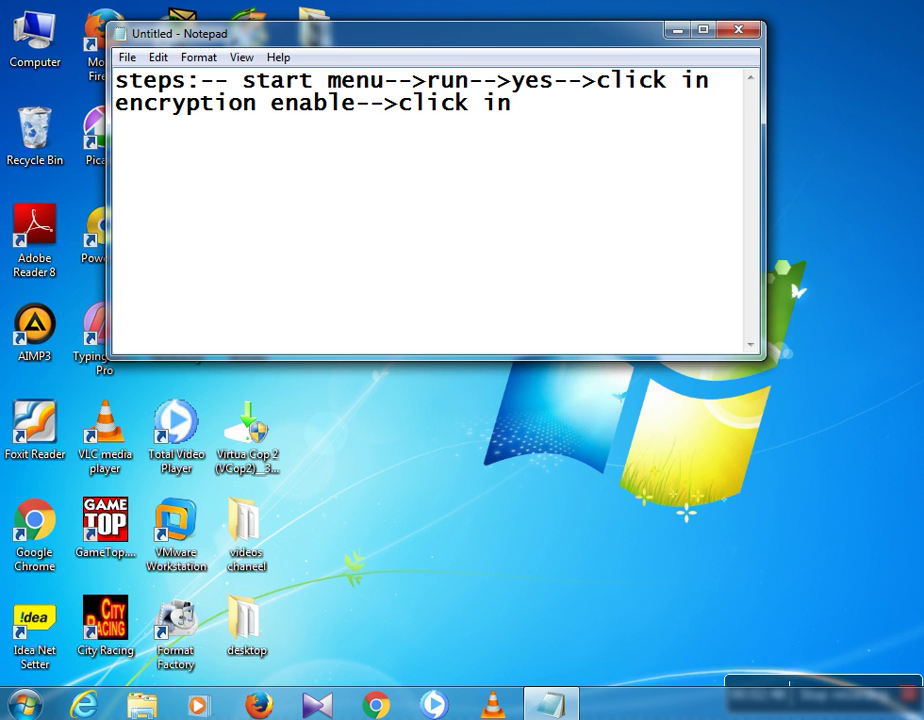
{"action": "type", "text": "update"}
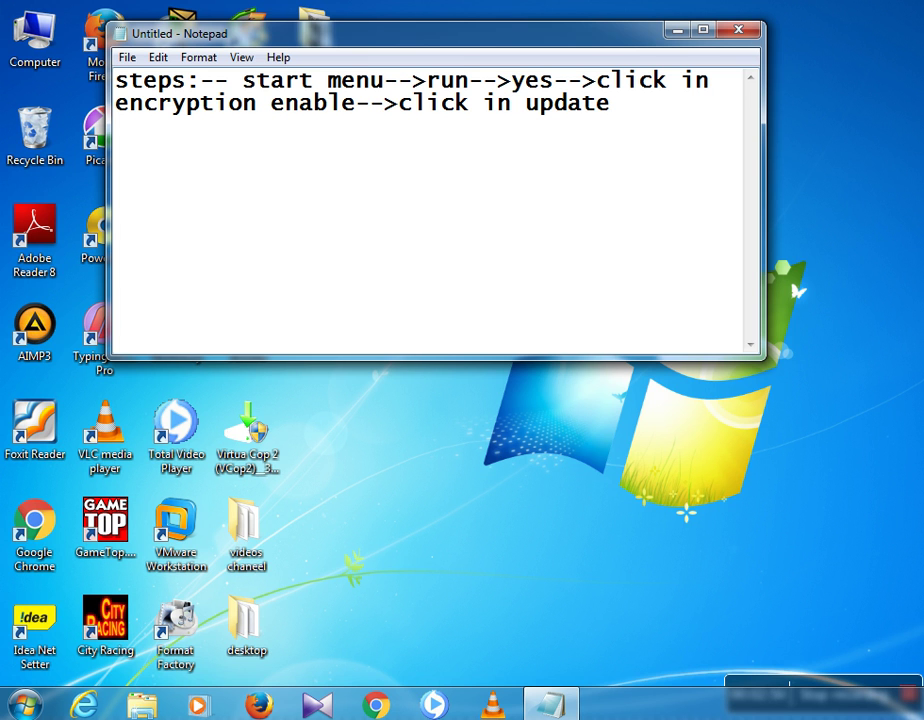
{"action": "type", "text": "----> click"}
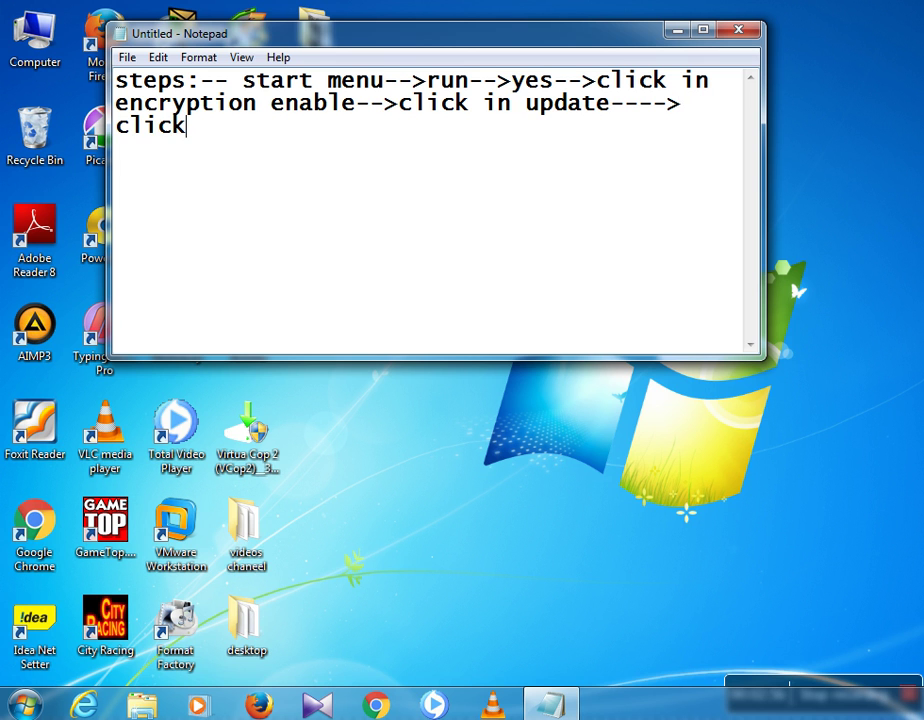
{"action": "type", "text": " in passw"}
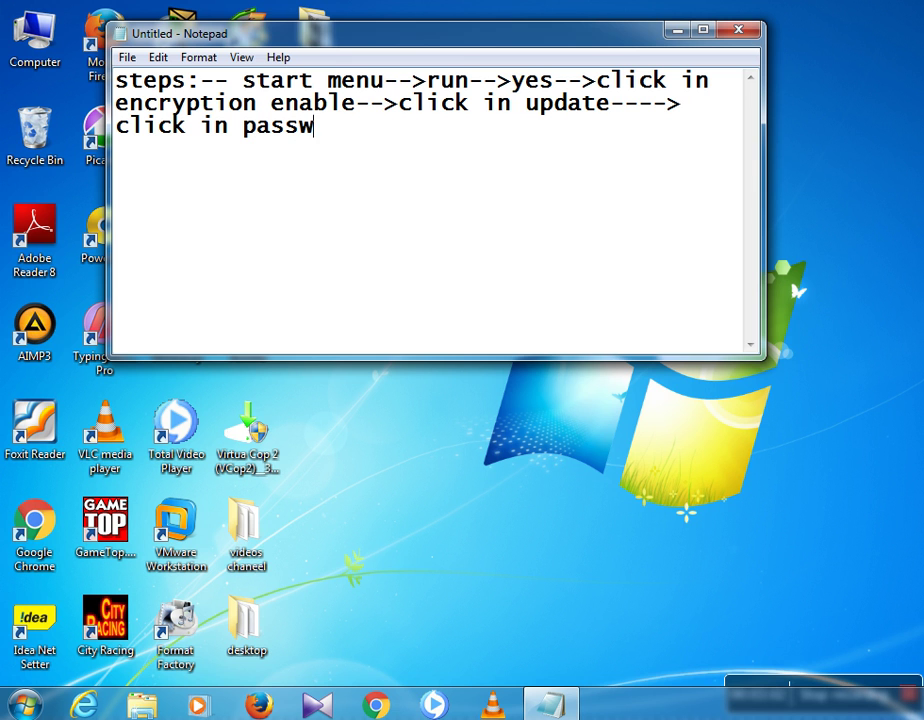
{"action": "type", "text": "ord start"}
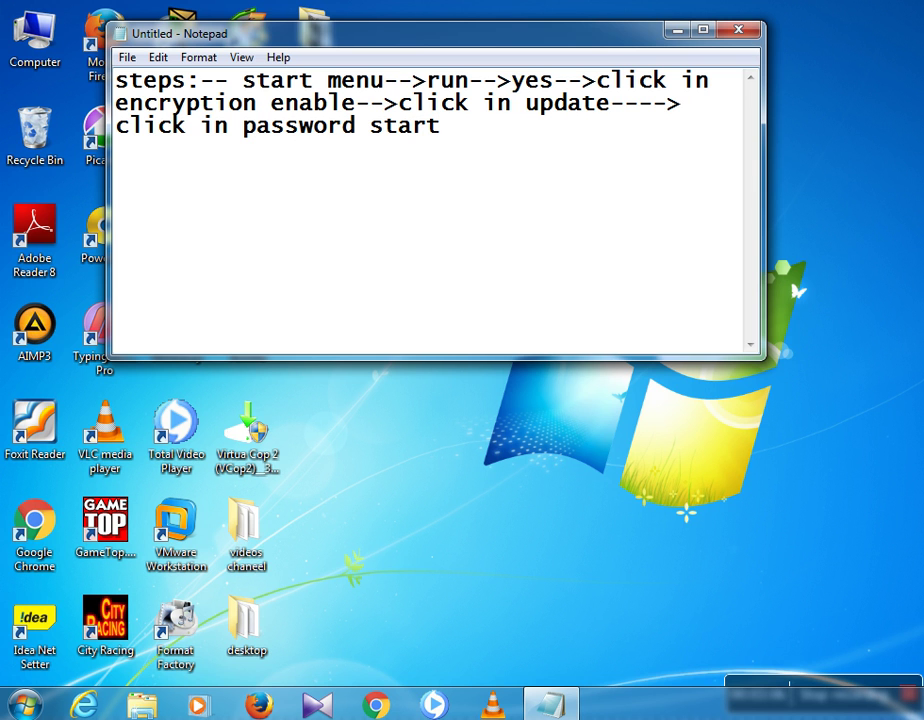
{"action": "type", "text": "up"}
{"action": "key", "text": "Return"}
{"action": "key", "text": "Return"}
Add the line 'and give your password which you want to give', then select the opening steps.
{"action": "type", "text": "a"}
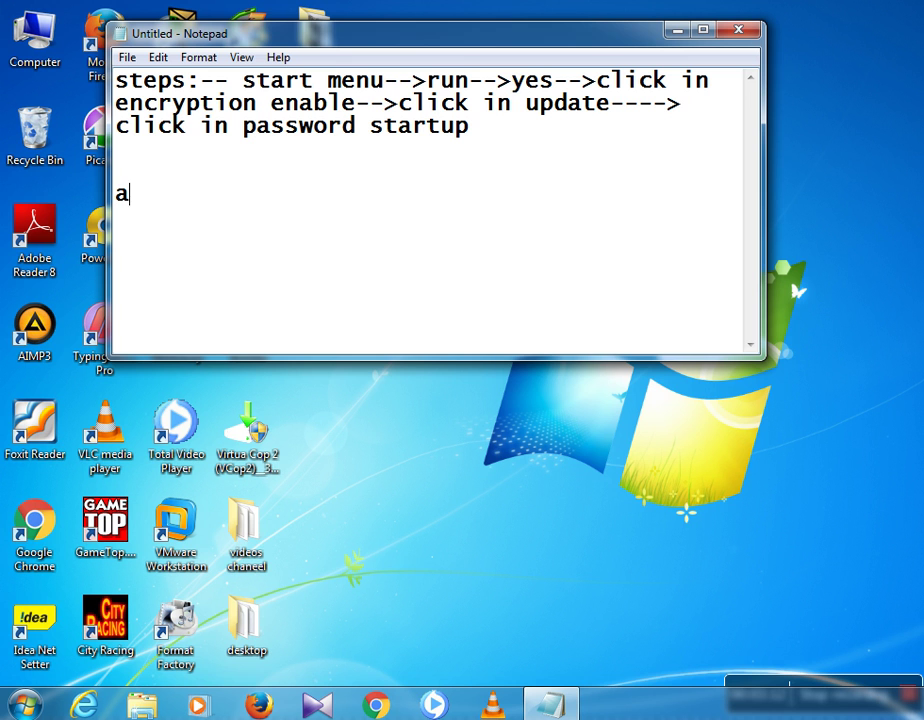
{"action": "type", "text": "nd giv"}
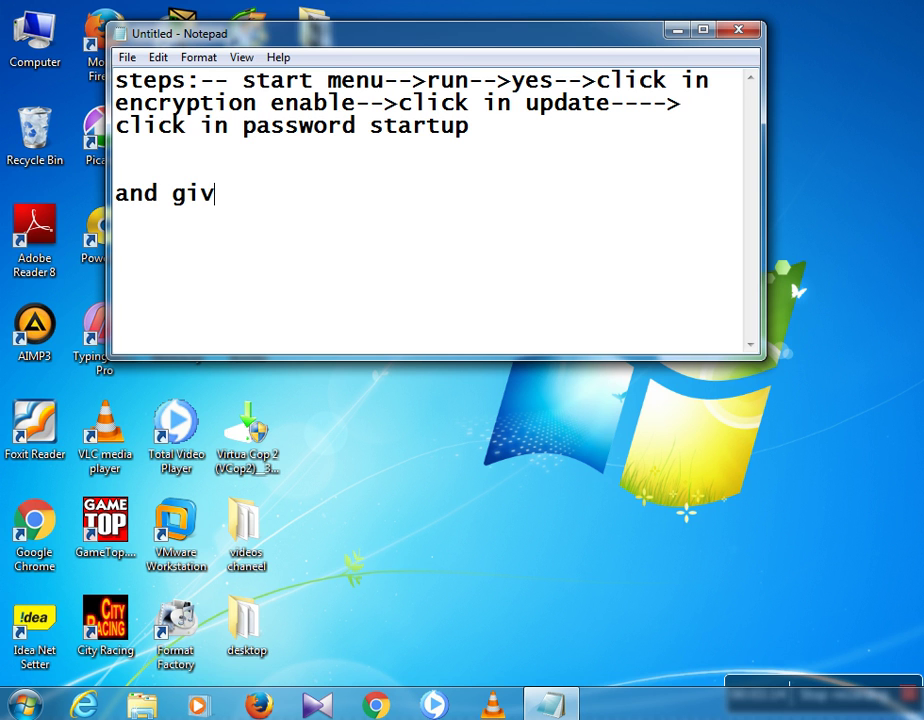
{"action": "type", "text": "e you"}
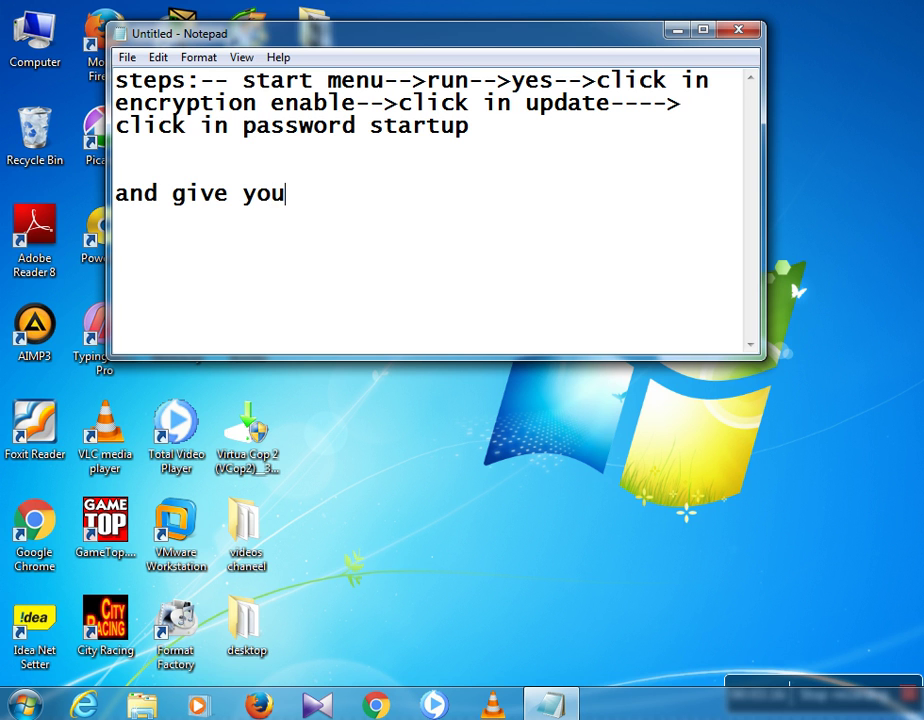
{"action": "type", "text": "r passw"}
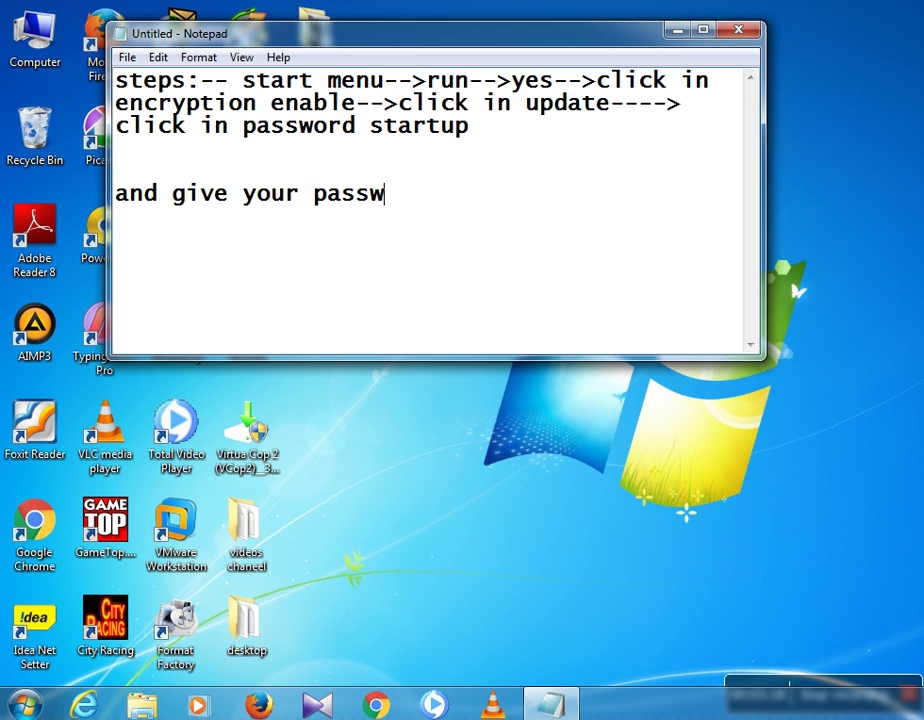
{"action": "type", "text": "ord if"}
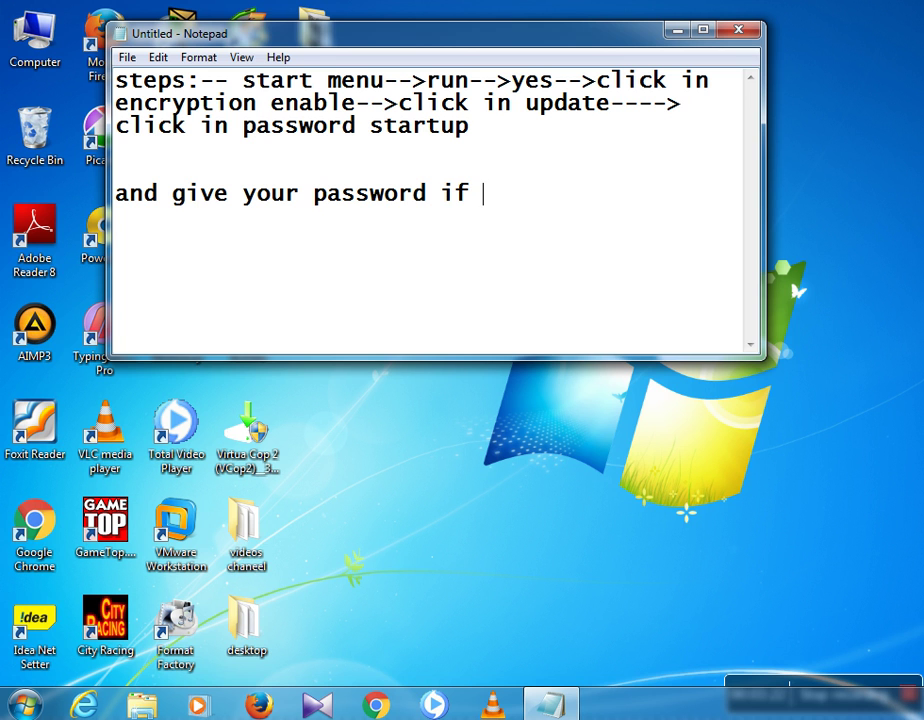
{"action": "key", "text": "BackSpace"}
{"action": "key", "text": "BackSpace"}
{"action": "key", "text": "BackSpace"}
{"action": "type", "text": "which you w"}
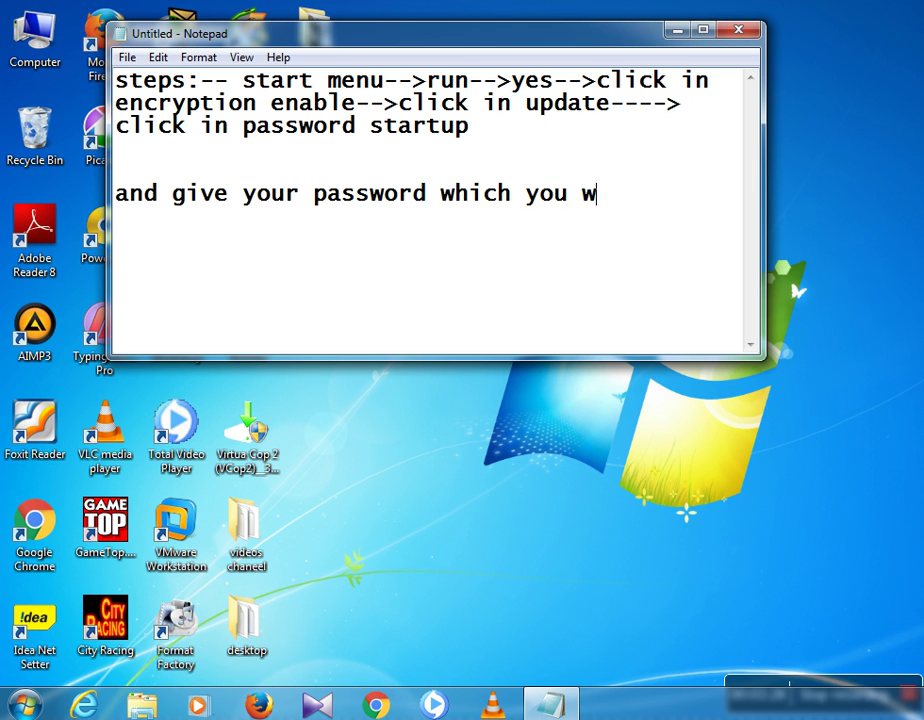
{"action": "type", "text": "ant to give"}
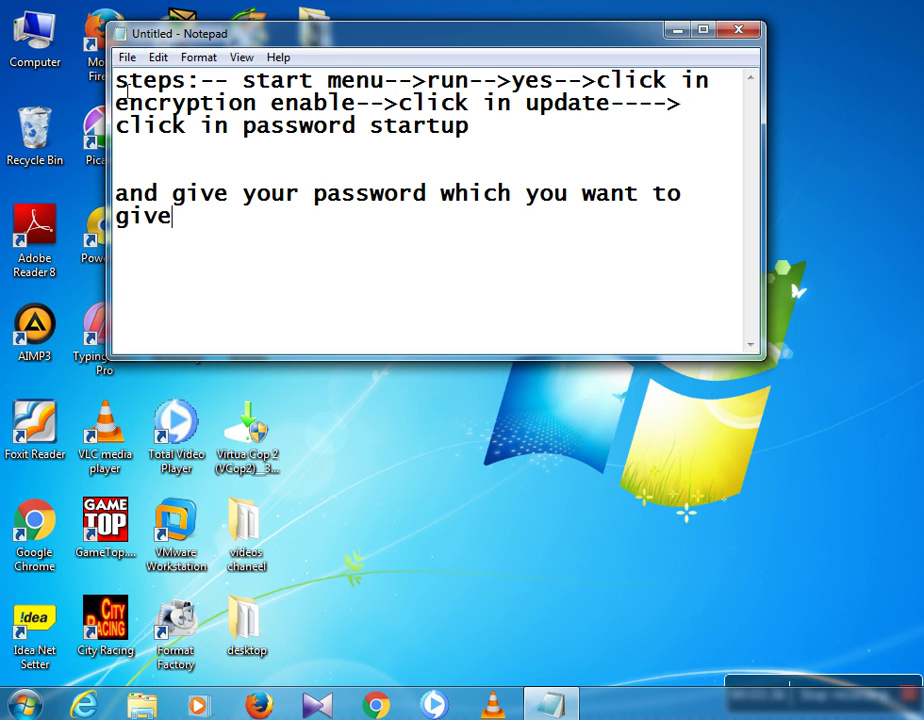
{"action": "left_click_drag", "start_coordinate": [126, 92], "coordinate": [477, 92]}
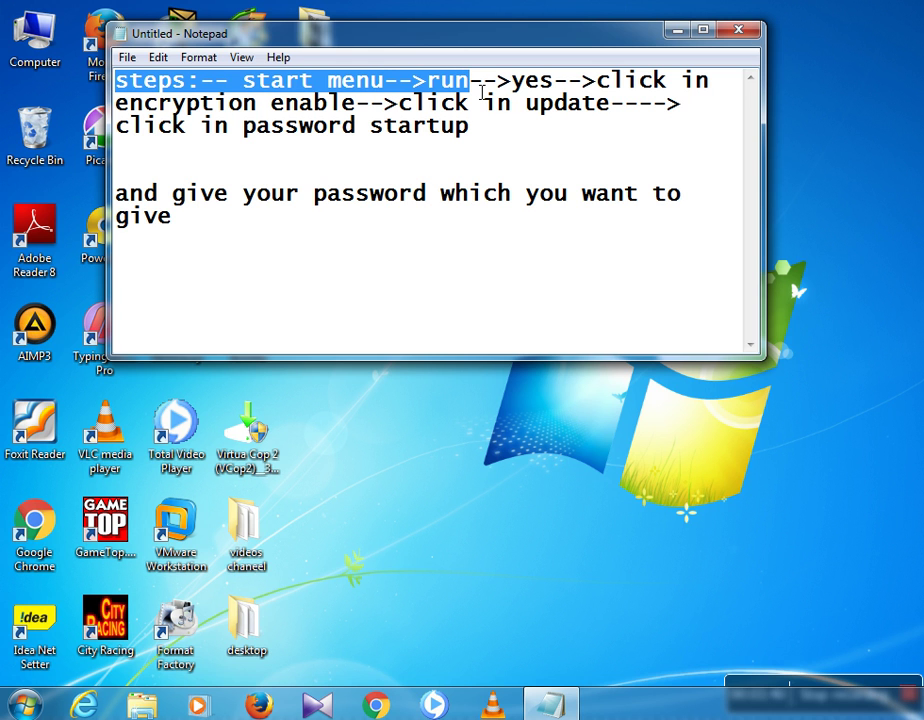
{"action": "left_click_drag", "start_coordinate": [483, 93], "coordinate": [688, 116]}
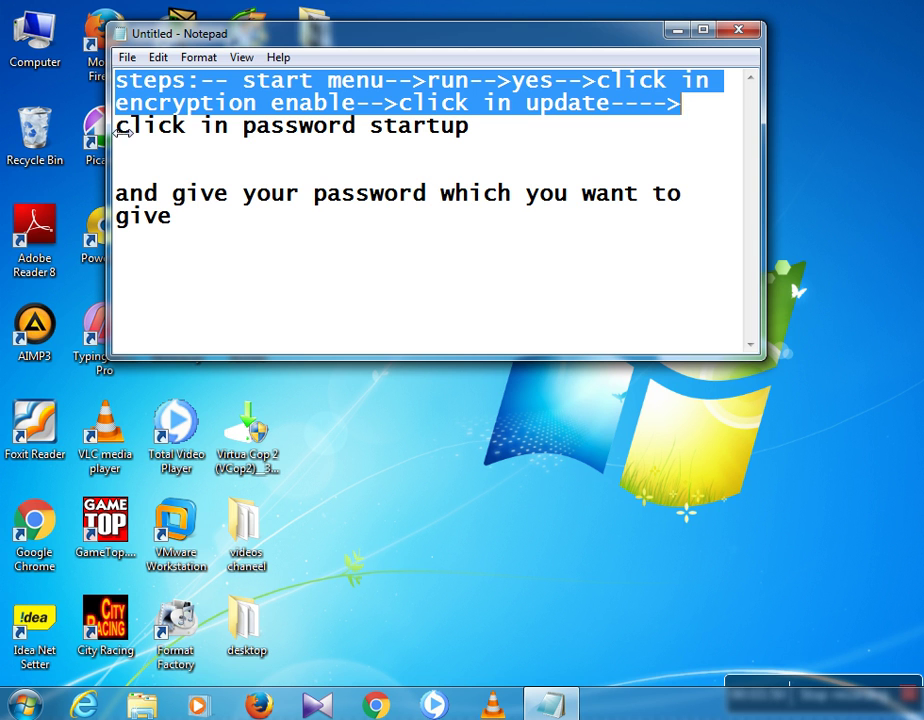
{"action": "left_click_drag", "start_coordinate": [118, 130], "coordinate": [478, 143]}
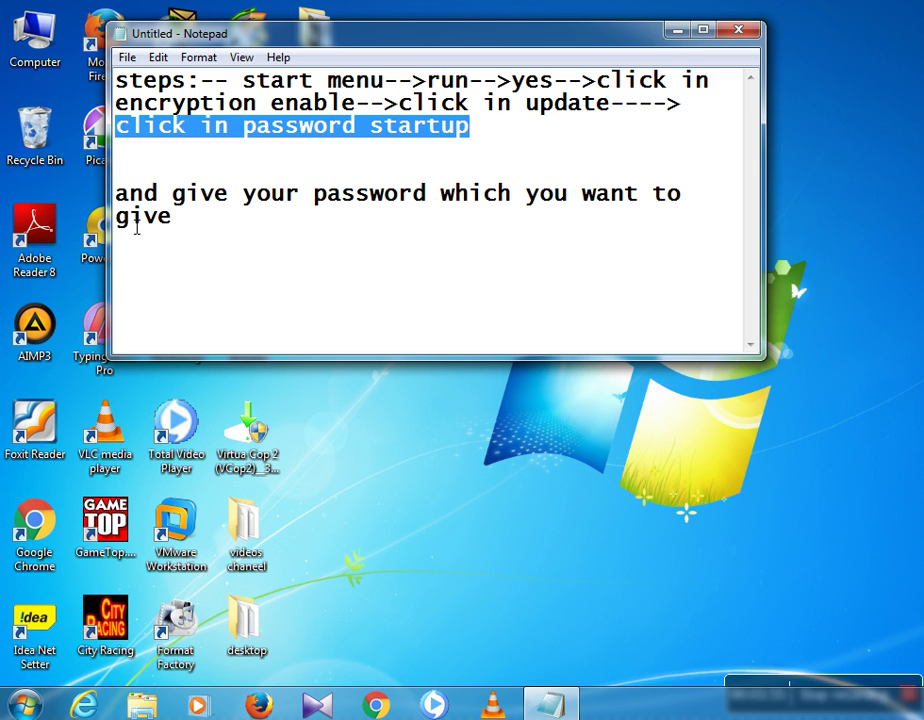
{"action": "left_click_drag", "start_coordinate": [118, 188], "coordinate": [265, 220]}
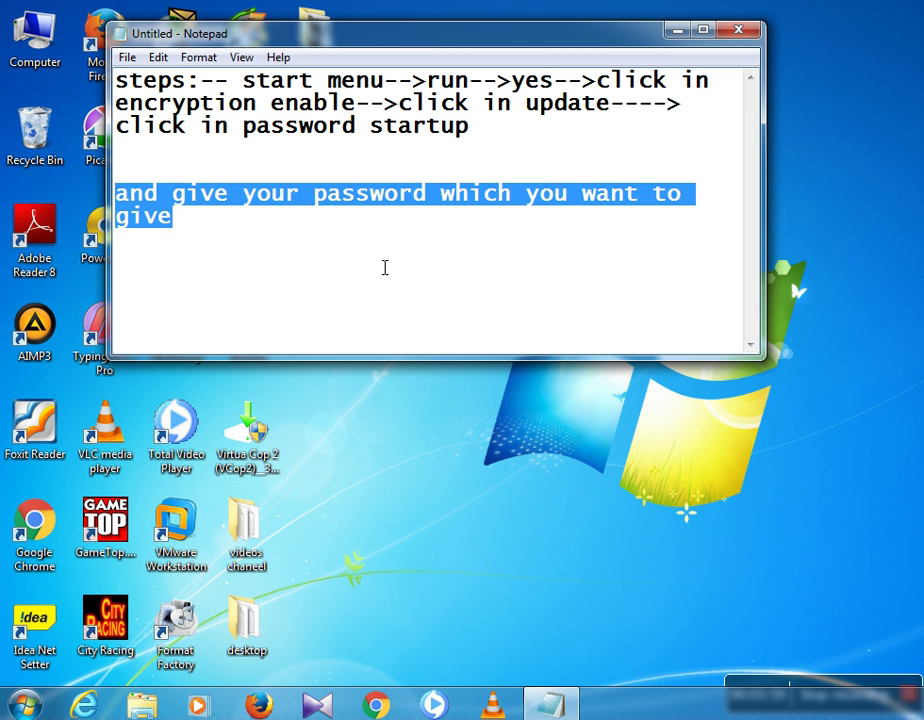